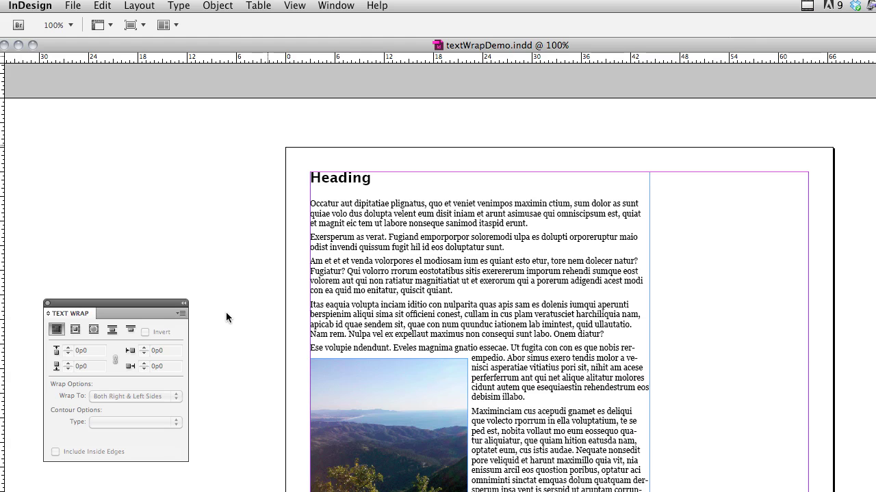
# Drag the photo to test how the text reflows around it, then undo the move
pyautogui.click(331, 377)
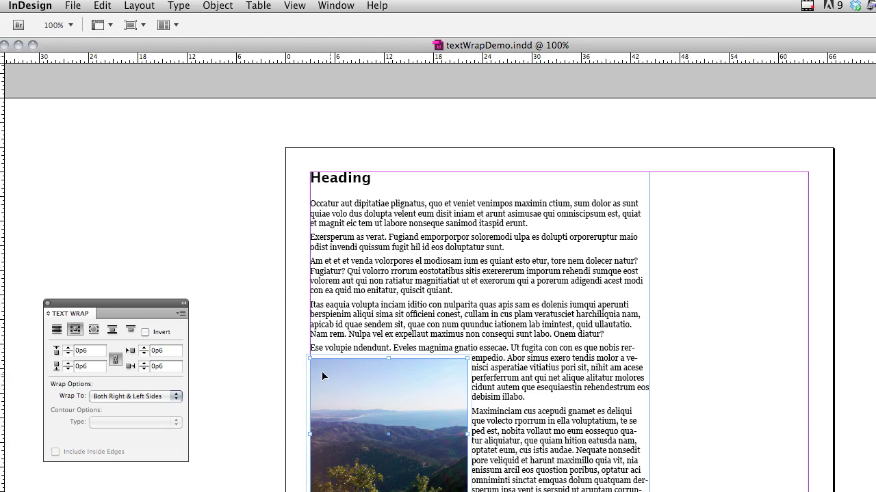
pyautogui.moveTo(330, 377); pyautogui.dragTo(314, 360)
pyautogui.press('super+z')
pyautogui.press('super+z')
# Export the document with in5's HTML5 export at current settings and view it in the default browser
pyautogui.click(81, 7)
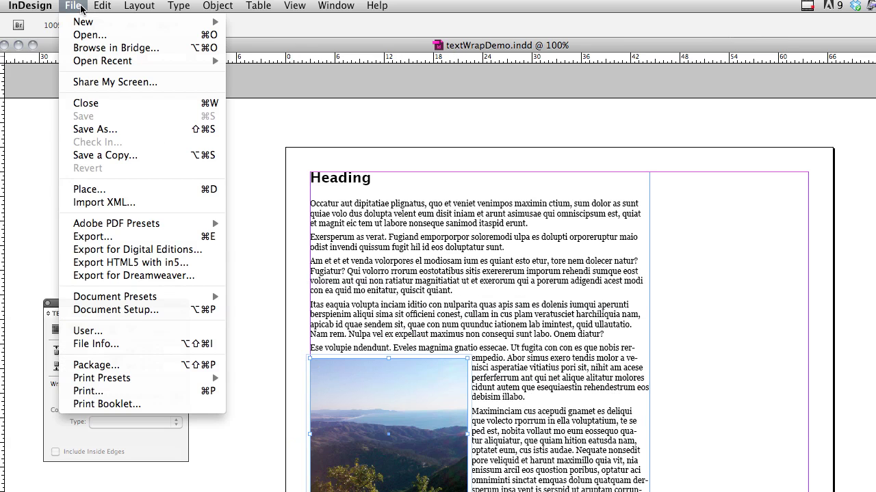
pyautogui.moveTo(138, 224)
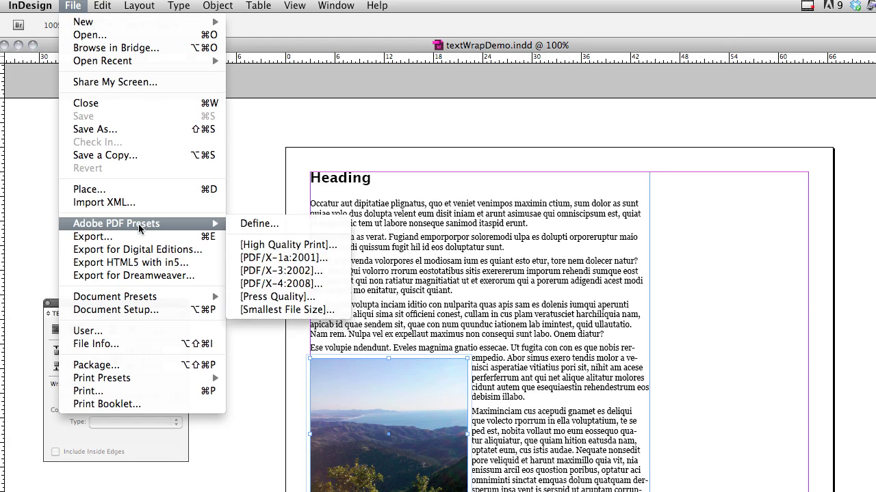
pyautogui.click(144, 261)
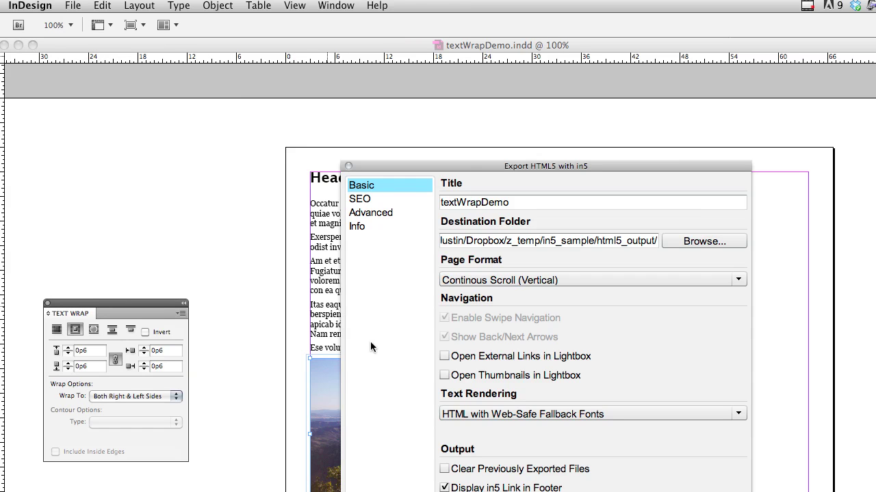
pyautogui.moveTo(470, 167); pyautogui.dragTo(444, 104)
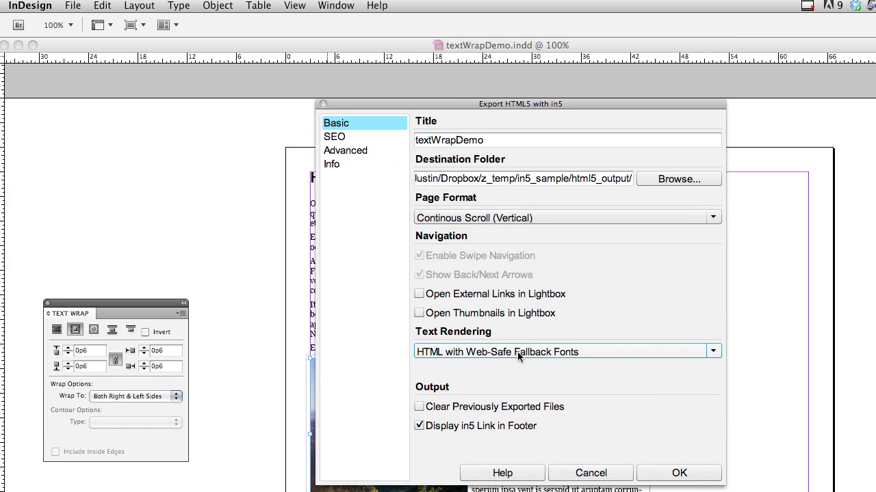
pyautogui.click(657, 475)
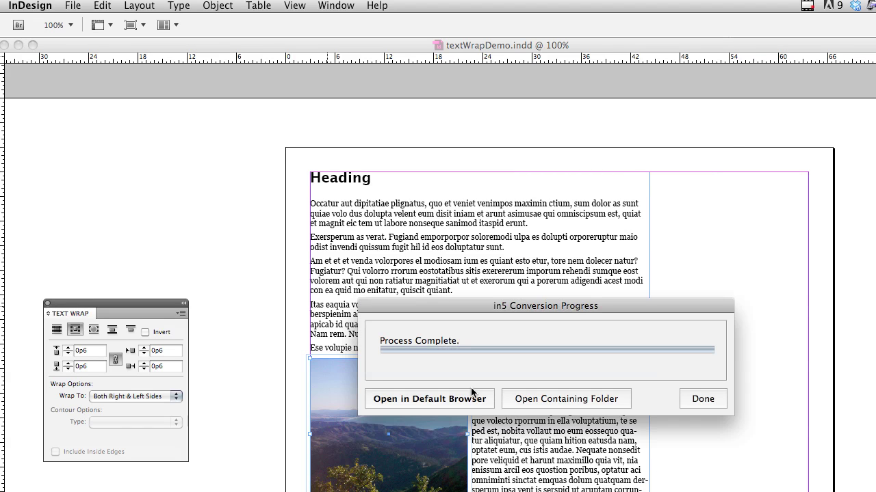
pyautogui.click(430, 399)
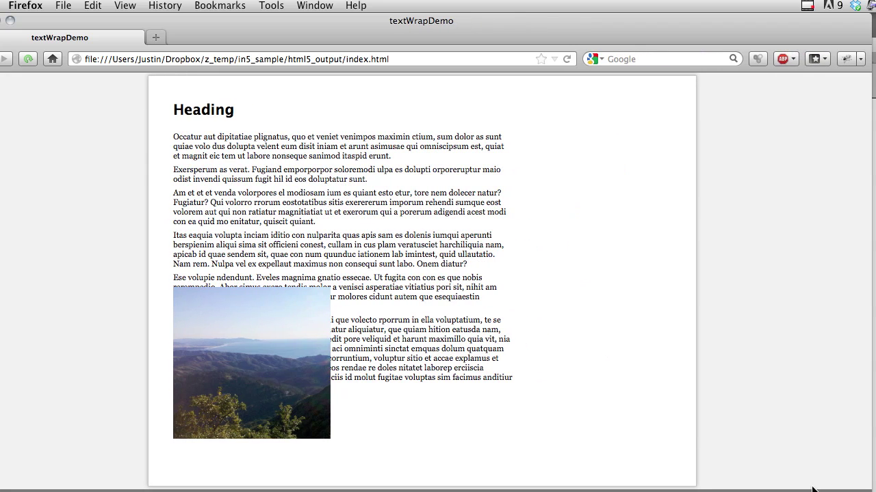
# Highlight the body text in Firefox to show the paragraph runs hidden behind the photo
pyautogui.moveTo(204, 170); pyautogui.dragTo(367, 373)
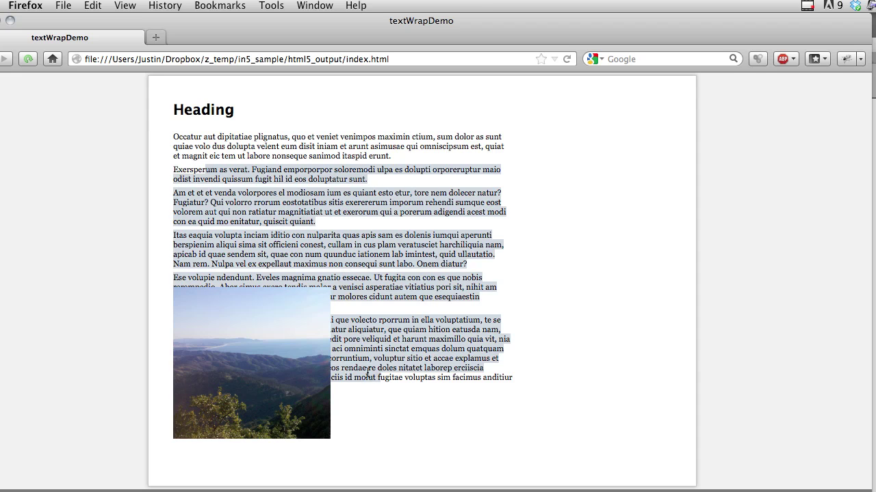
pyautogui.click(381, 297)
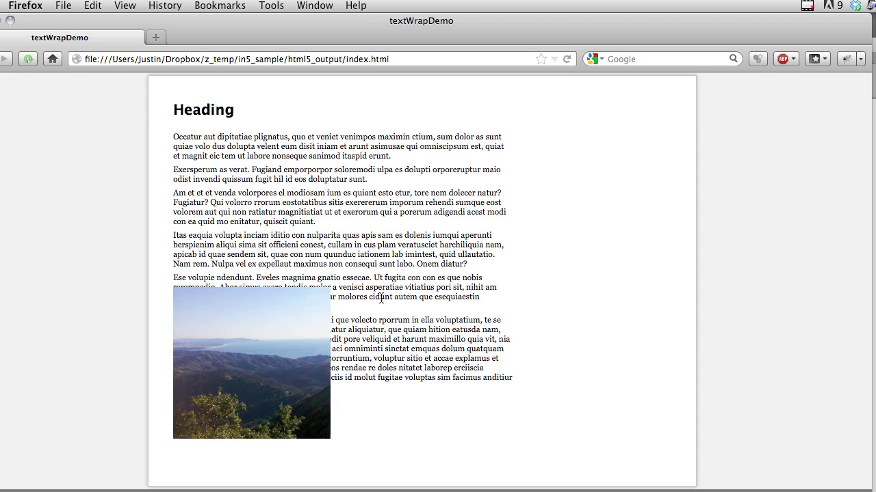
pyautogui.moveTo(370, 331); pyautogui.dragTo(299, 262)
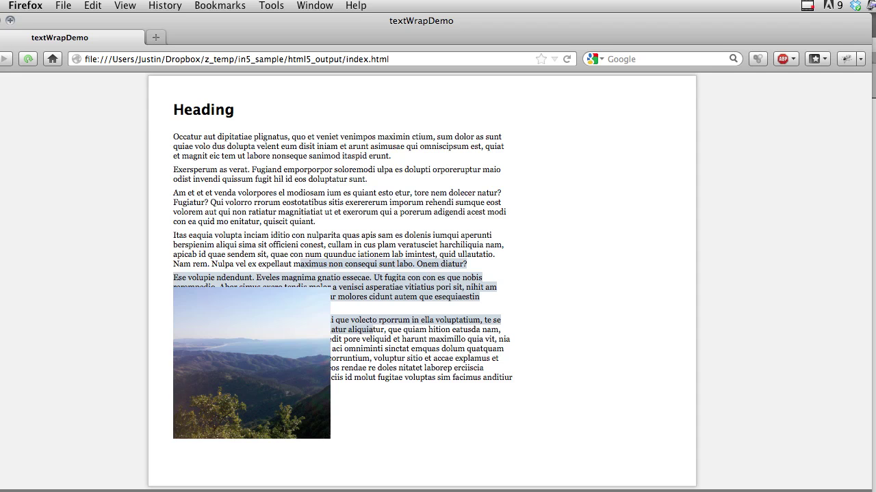
# Close the browser, return to InDesign and dismiss the finished conversion message
pyautogui.press('super+w')
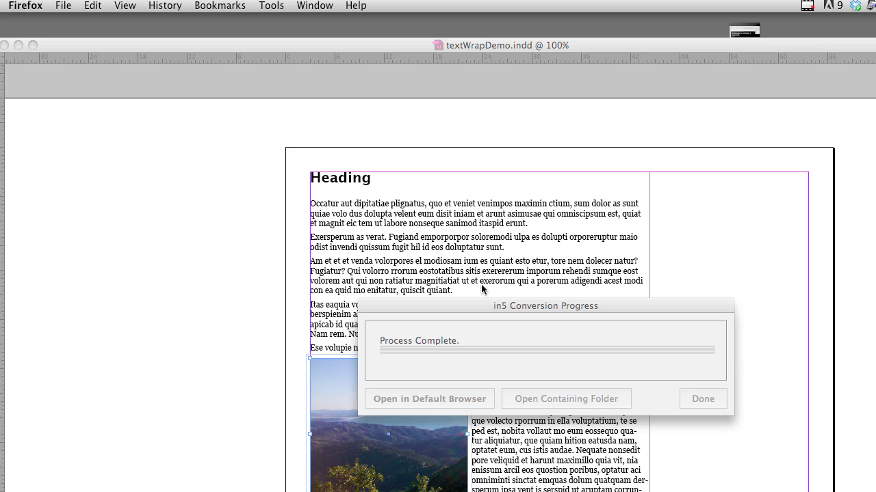
pyautogui.click(497, 306)
pyautogui.click(709, 400)
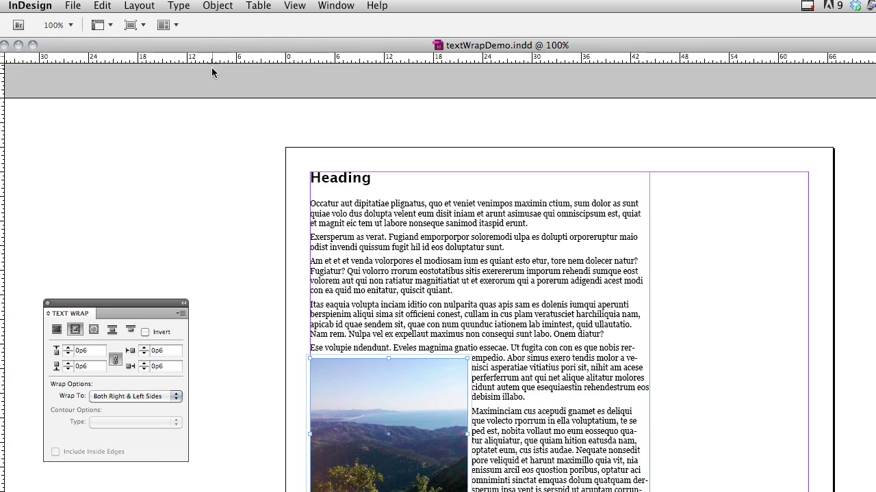
# Cut the photo from the page and paste it inline into the body text
pyautogui.click(106, 5)
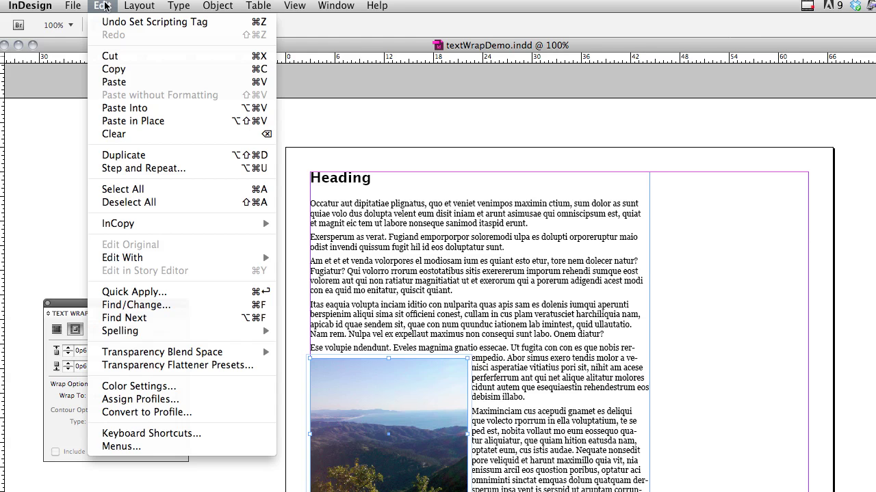
pyautogui.click(114, 56)
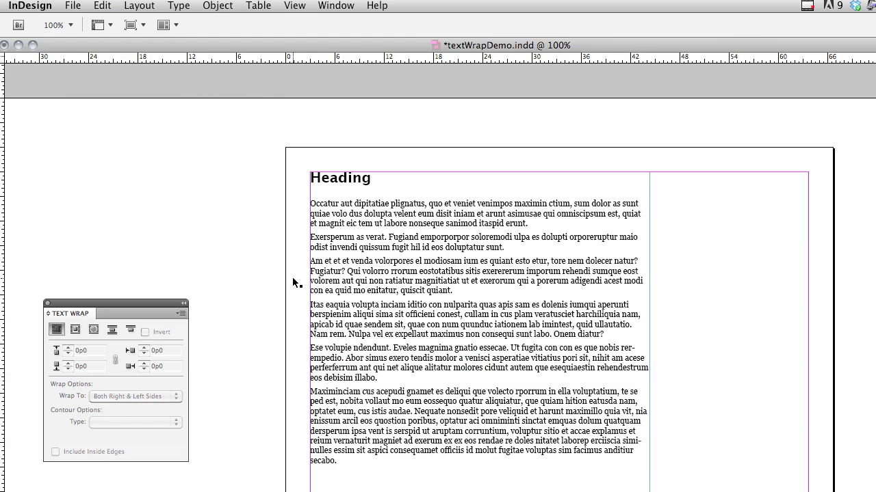
pyautogui.doubleClick(327, 344)
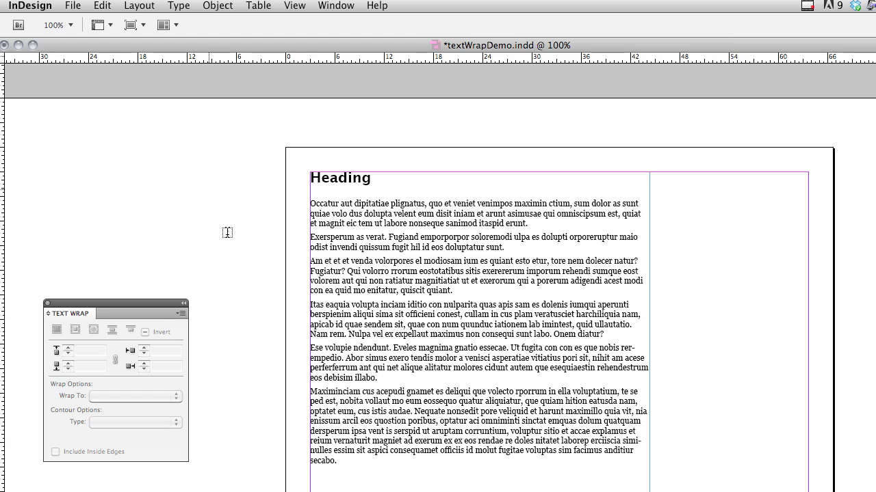
pyautogui.click(102, 7)
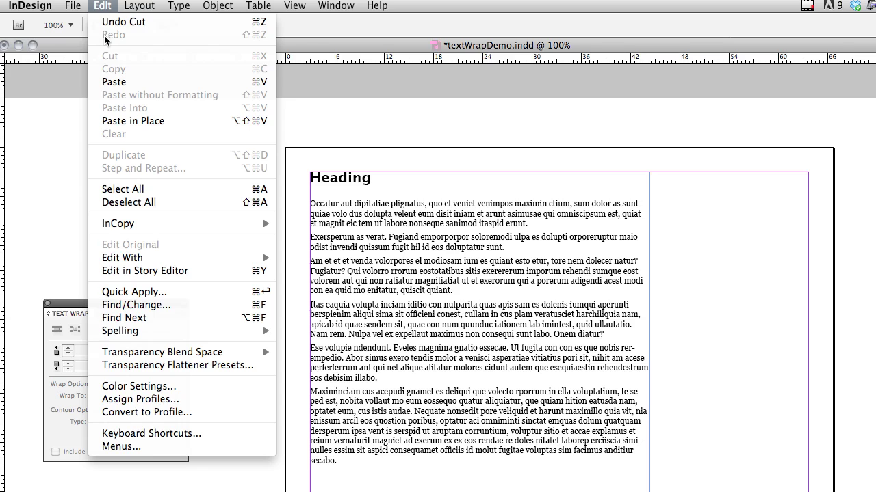
pyautogui.click(111, 79)
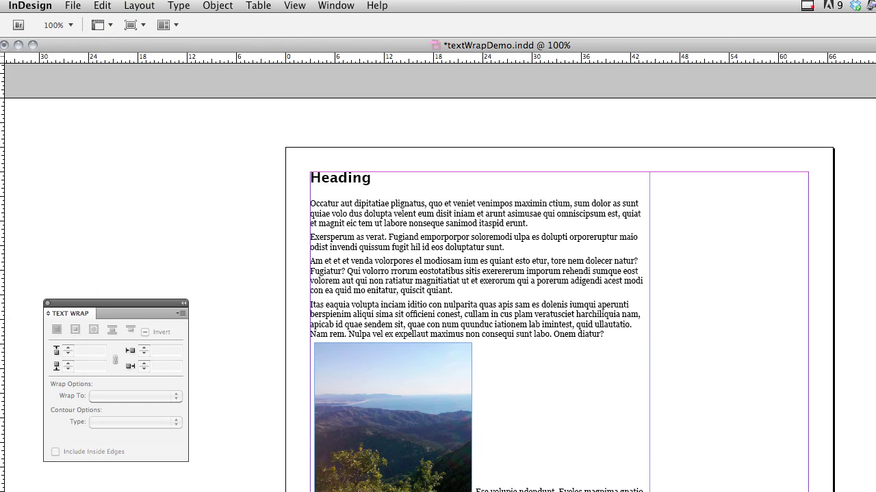
pyautogui.press('Escape')
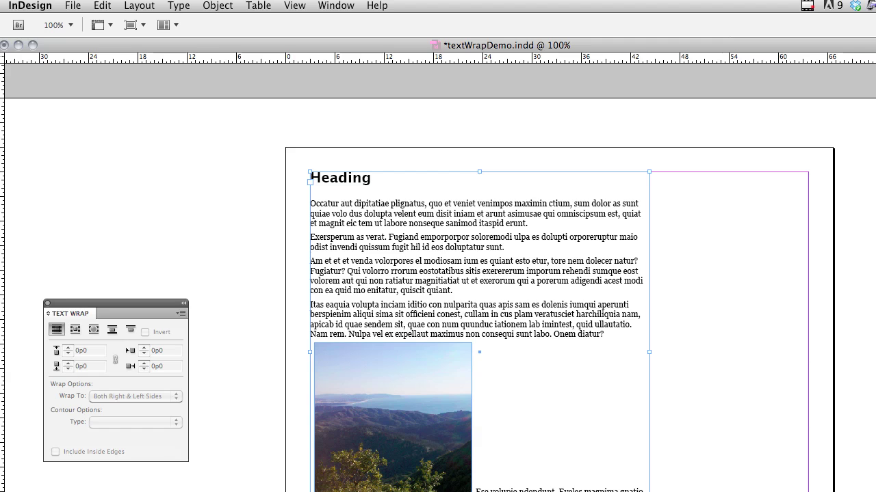
# Set the photo's anchored object position to Custom with a new reference point, then drag it below the Ese volupie ndendunt line
pyautogui.click(407, 377)
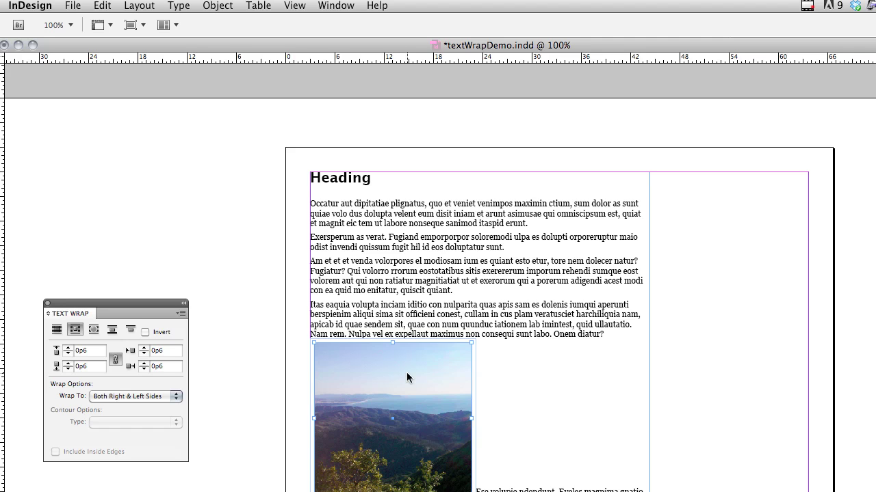
pyautogui.rightClick(406, 373)
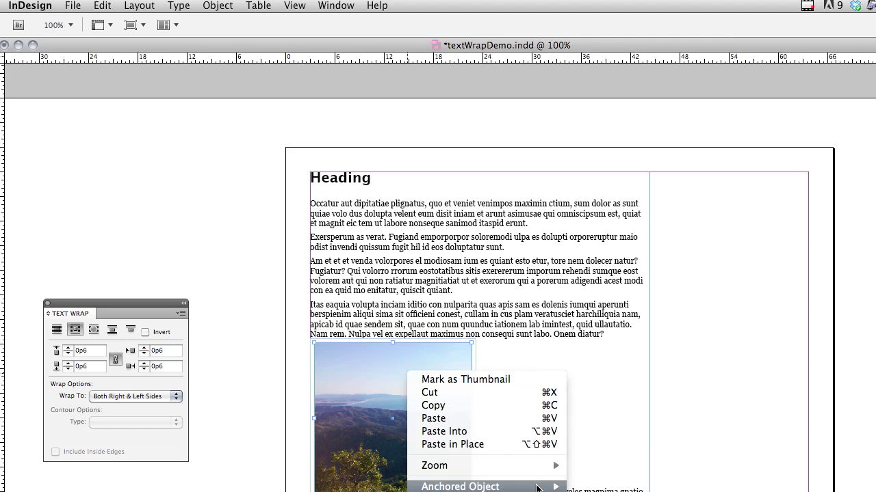
pyautogui.moveTo(537, 488)
pyautogui.click(584, 487)
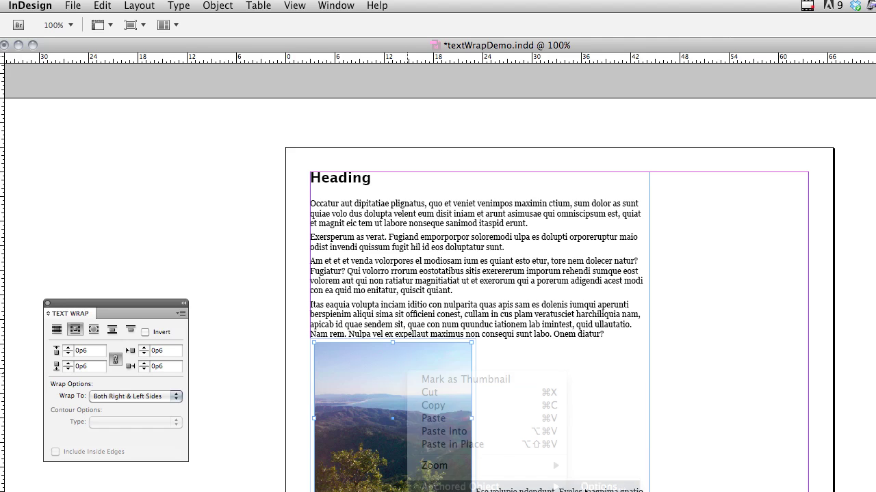
pyautogui.moveTo(655, 181); pyautogui.dragTo(353, 117)
pyautogui.click(399, 144)
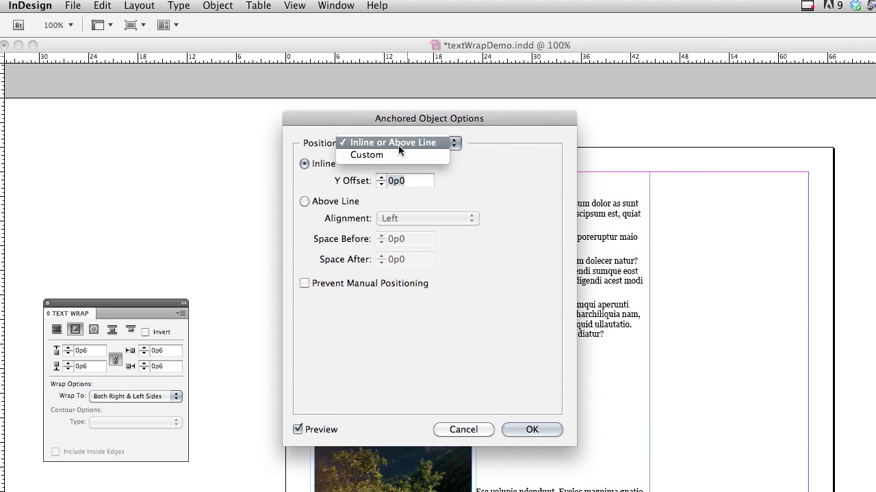
pyautogui.click(396, 152)
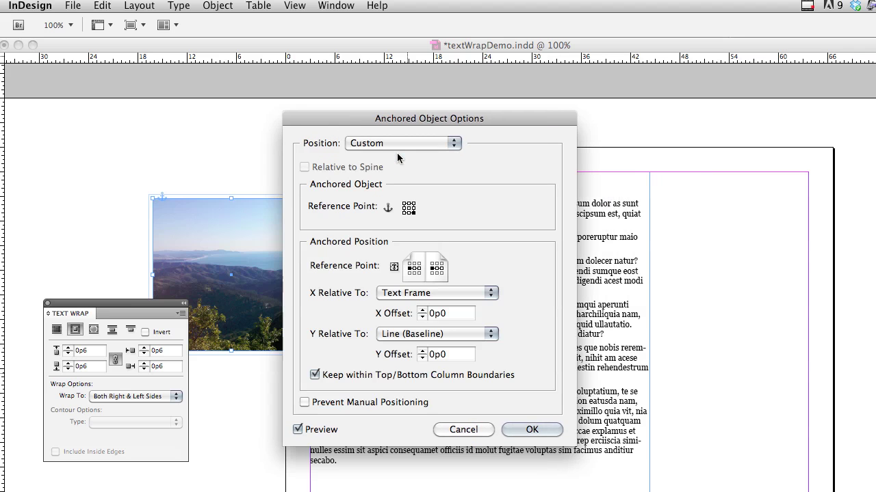
pyautogui.moveTo(414, 120); pyautogui.dragTo(598, 123)
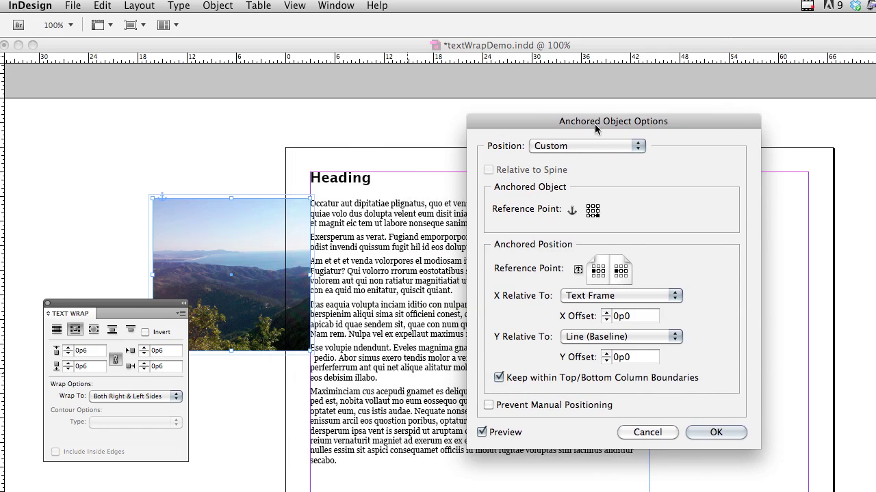
pyautogui.click(588, 209)
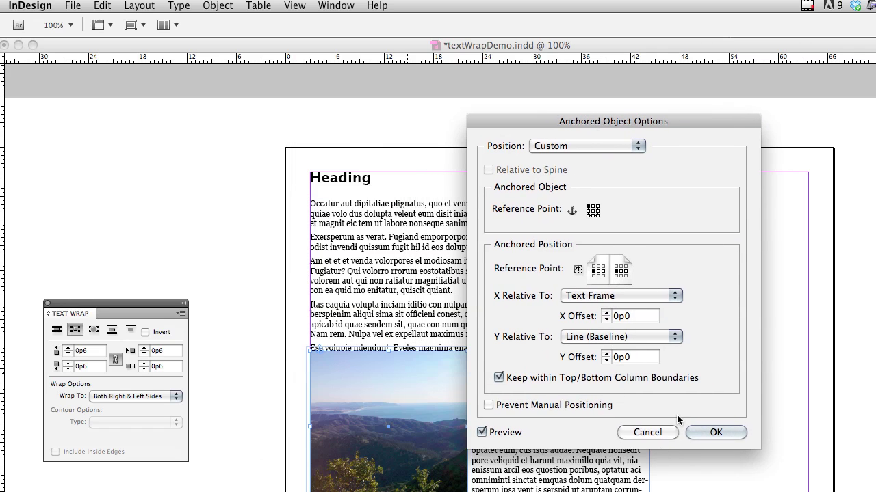
pyautogui.click(714, 432)
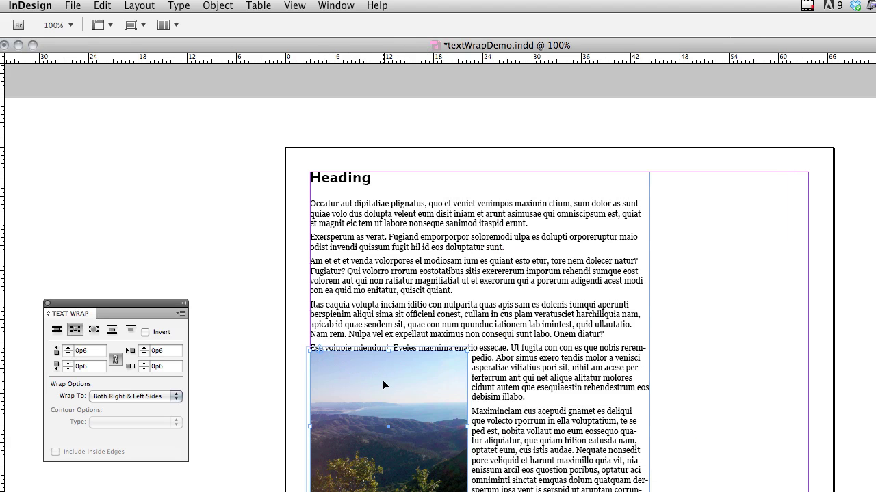
pyautogui.moveTo(383, 385); pyautogui.dragTo(384, 391)
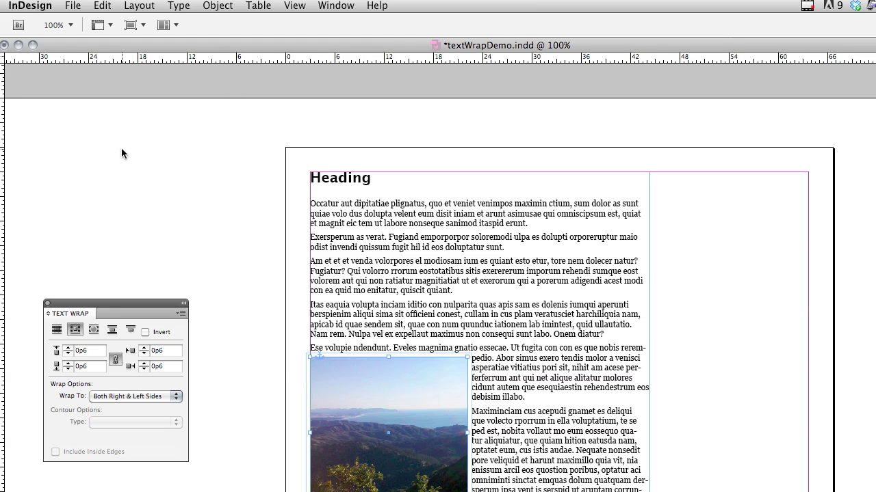
# Save, rerun the in5 HTML5 export with default settings, and view the new index.html in Firefox
pyautogui.click(73, 5)
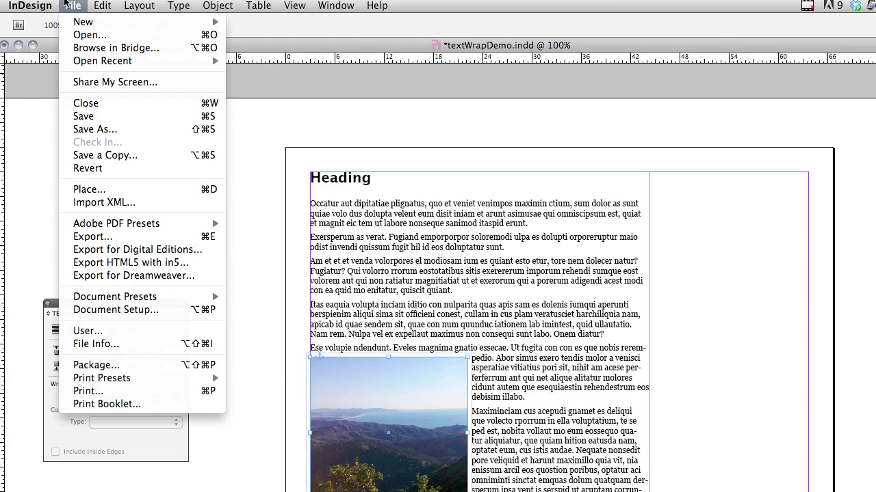
pyautogui.click(80, 115)
pyautogui.click(71, 5)
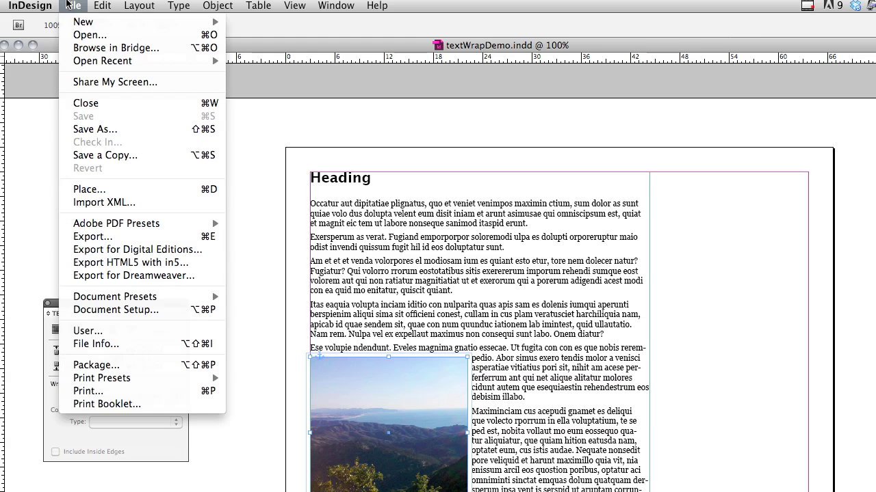
pyautogui.click(123, 263)
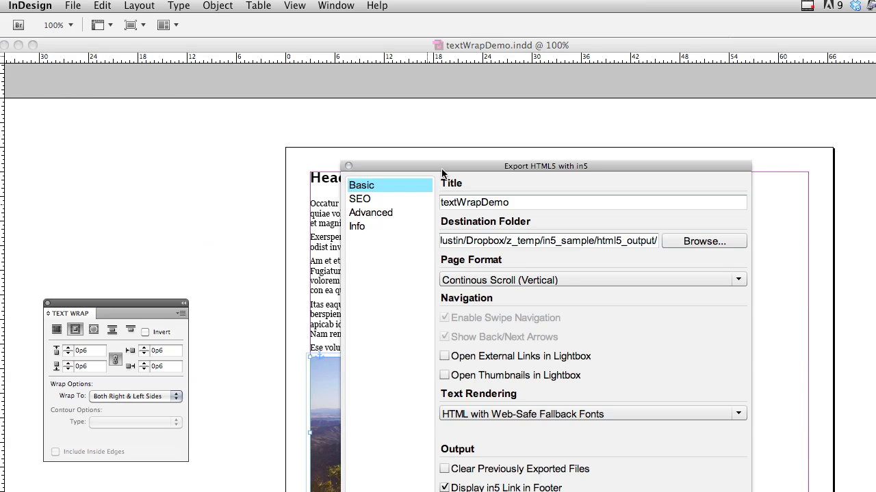
pyautogui.moveTo(442, 172); pyautogui.dragTo(413, 115)
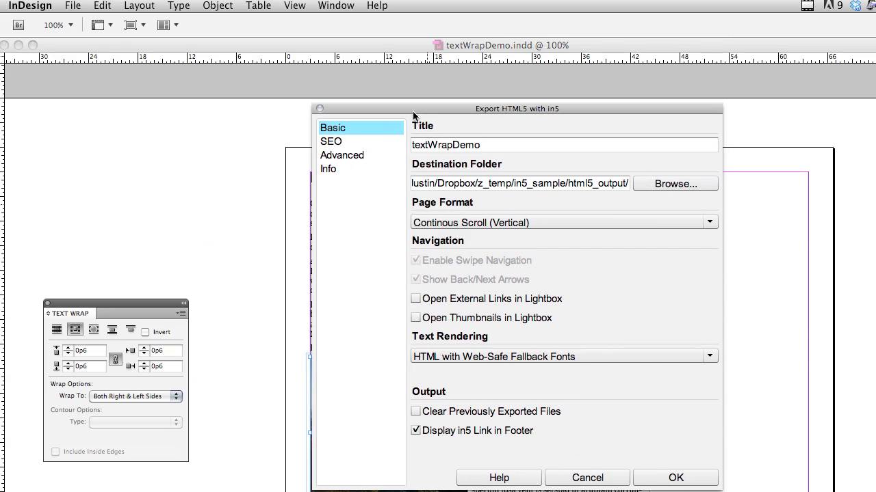
pyautogui.click(662, 477)
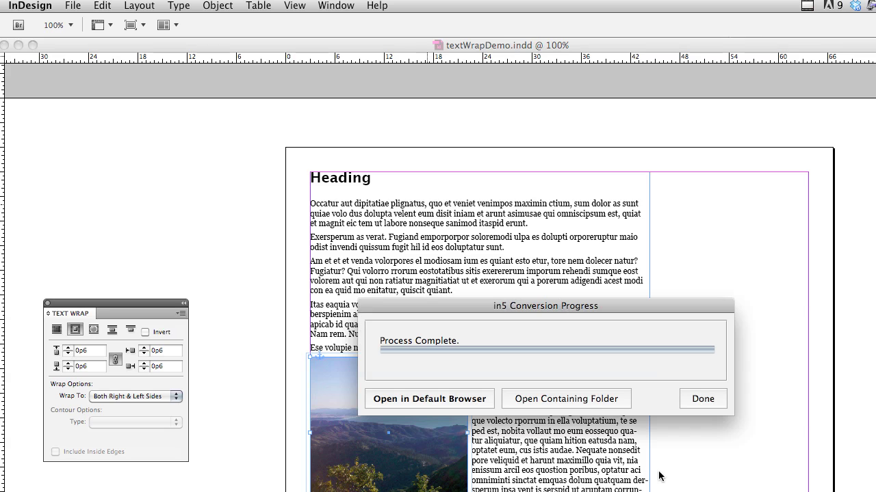
pyautogui.click(470, 403)
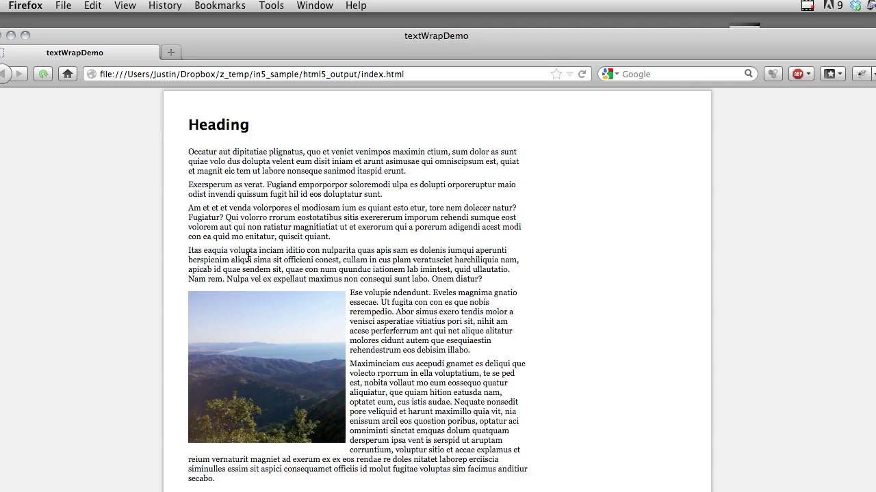
pyautogui.moveTo(254, 260); pyautogui.dragTo(431, 366)
pyautogui.click(452, 374)
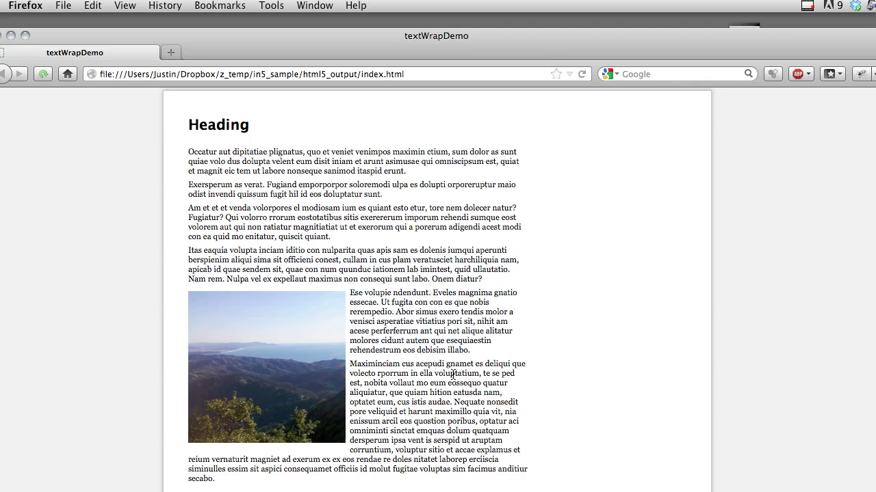